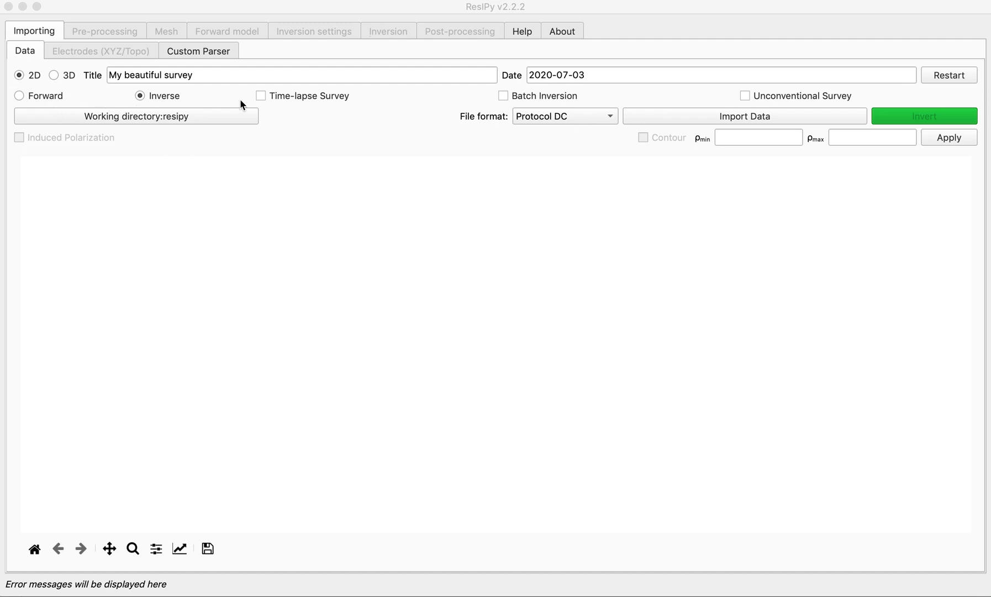
# Choose ResInv (2D/3D) as the import data file format.
pyautogui.click(604, 117)
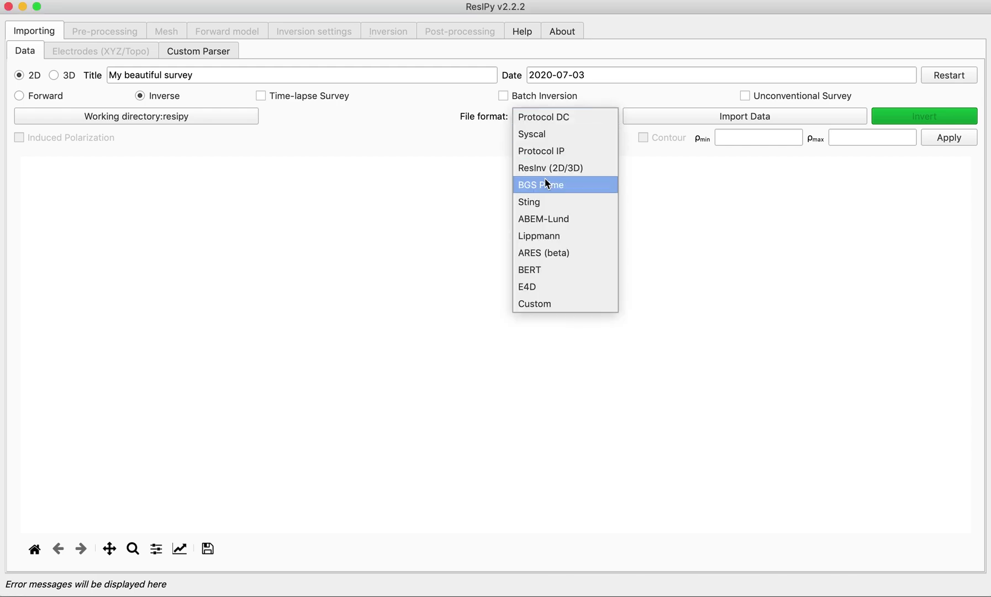
pyautogui.click(546, 175)
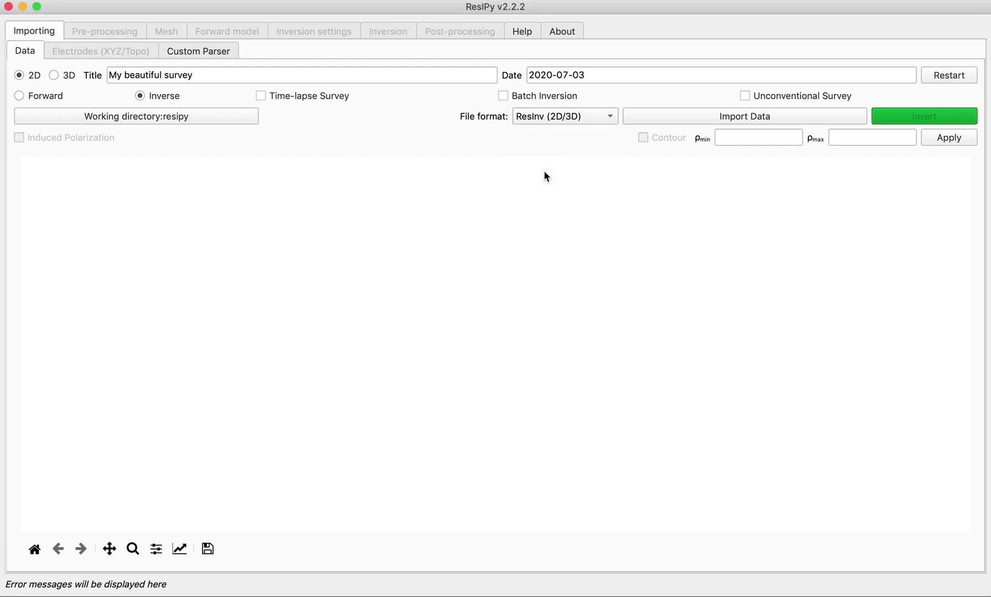
# Import res2dinv-dd.dat from the examples parser folder and view its raw text.
pyautogui.click(716, 119)
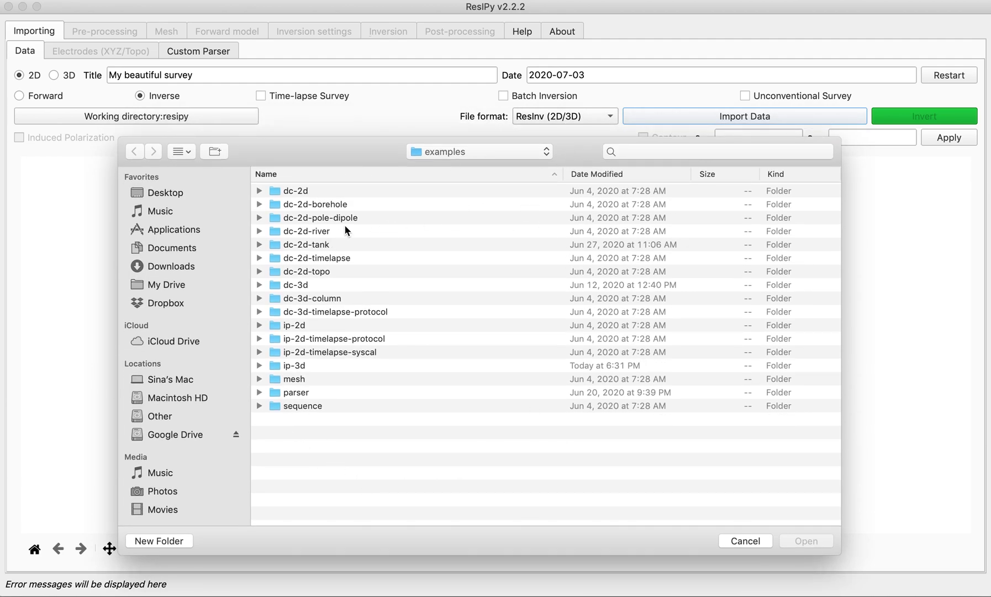
pyautogui.doubleClick(286, 393)
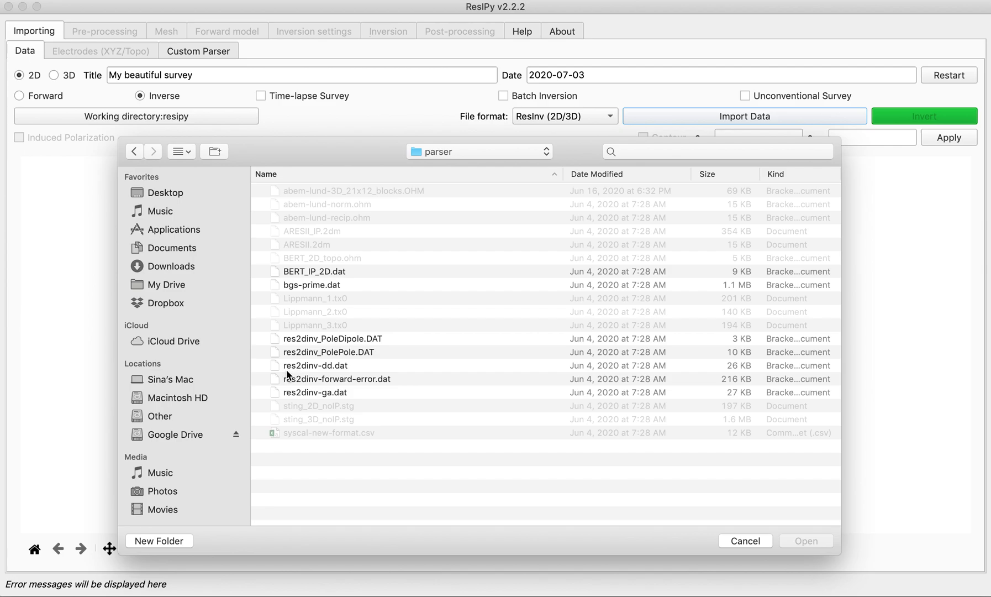
pyautogui.click(333, 367)
pyautogui.doubleClick(332, 367)
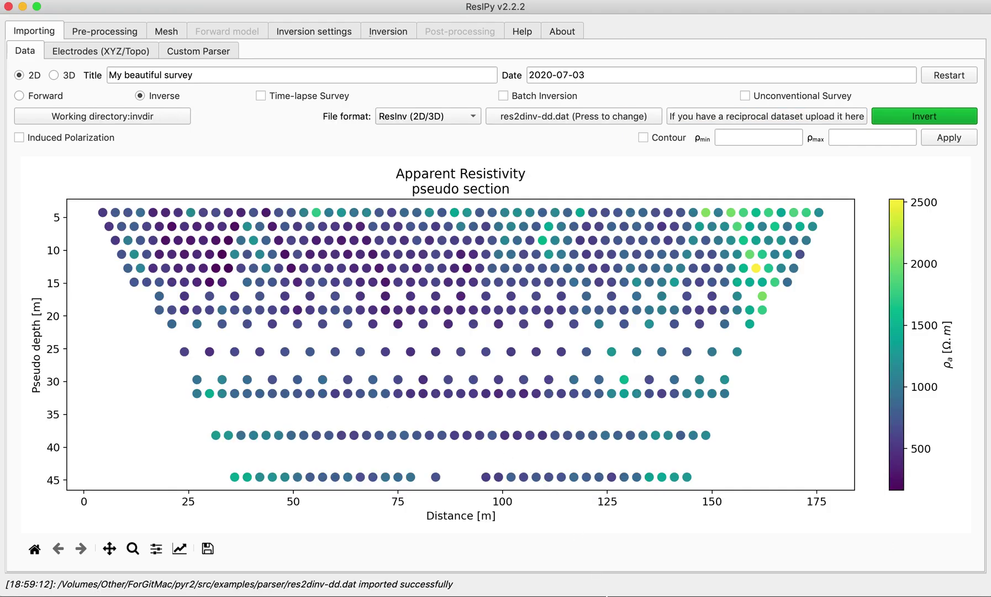
pyautogui.press('super+Tab')
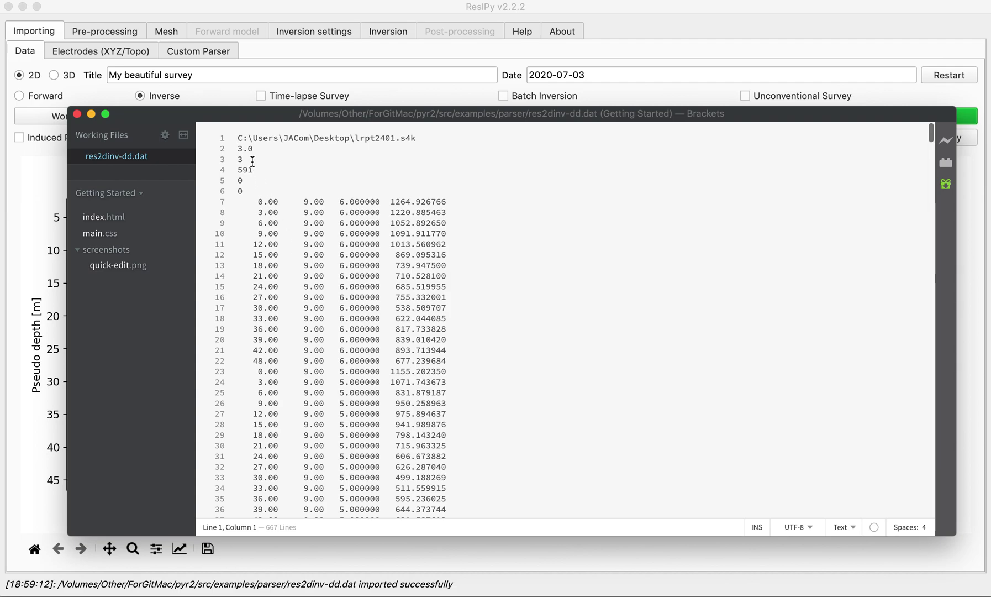
pyautogui.moveTo(249, 161); pyautogui.dragTo(232, 159)
pyautogui.moveTo(253, 169); pyautogui.dragTo(226, 173)
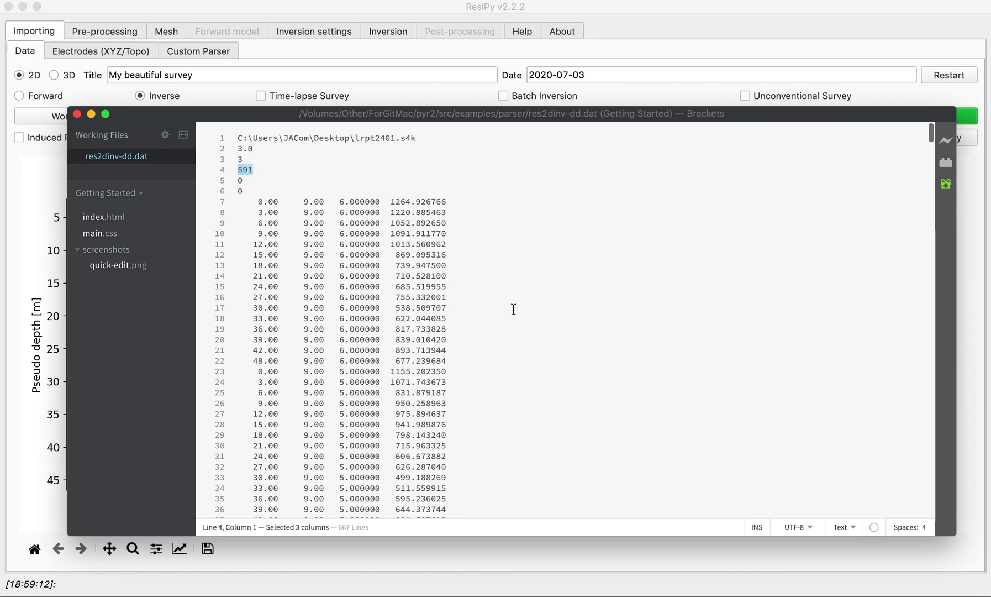
pyautogui.scroll(-2, 513, 309)
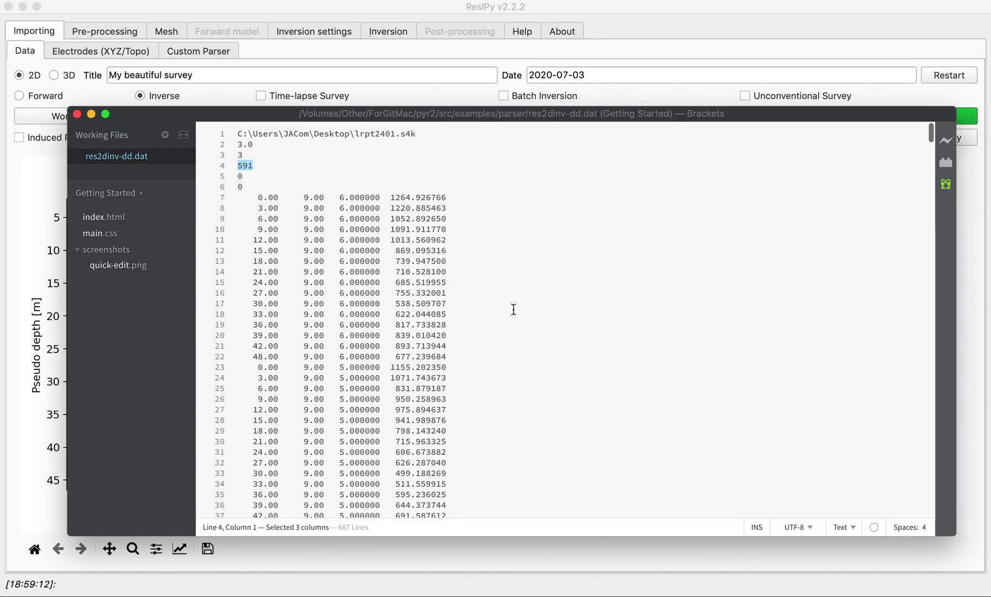
pyautogui.scroll(-20, 294, 348)
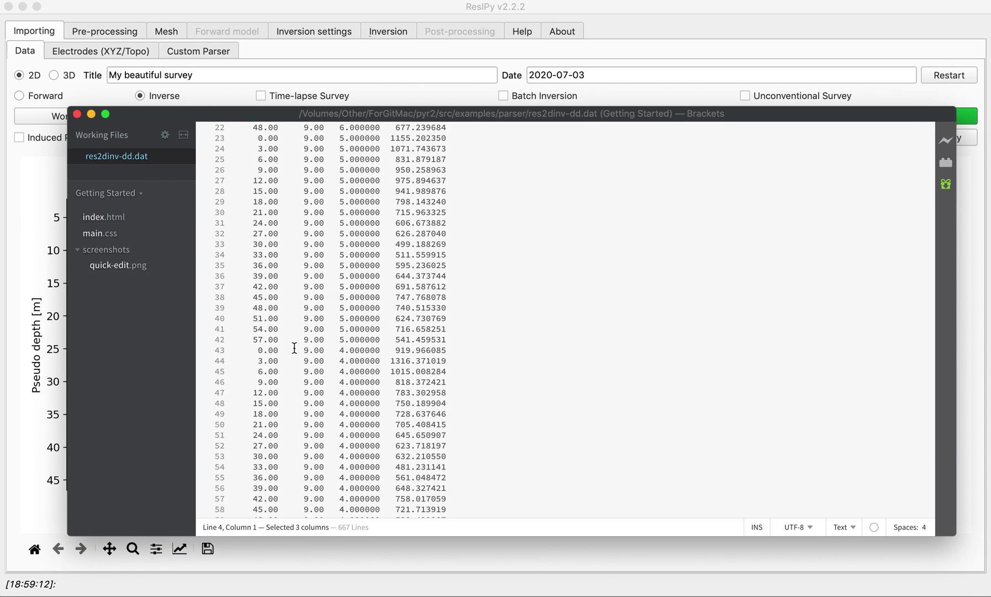
pyautogui.scroll(-5, 295, 348)
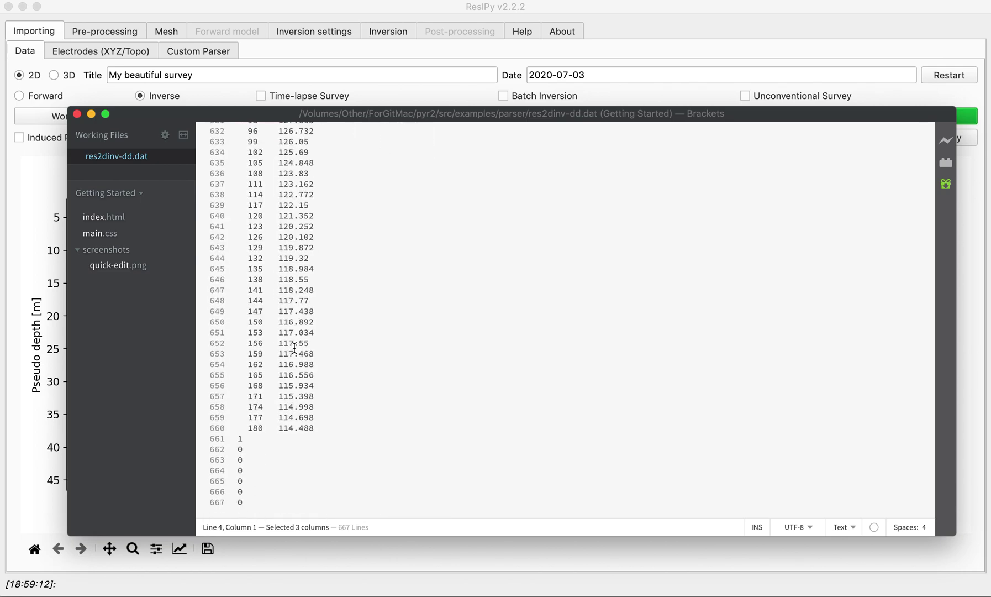
pyautogui.scroll(12, 295, 347)
pyautogui.scroll(-5, 295, 347)
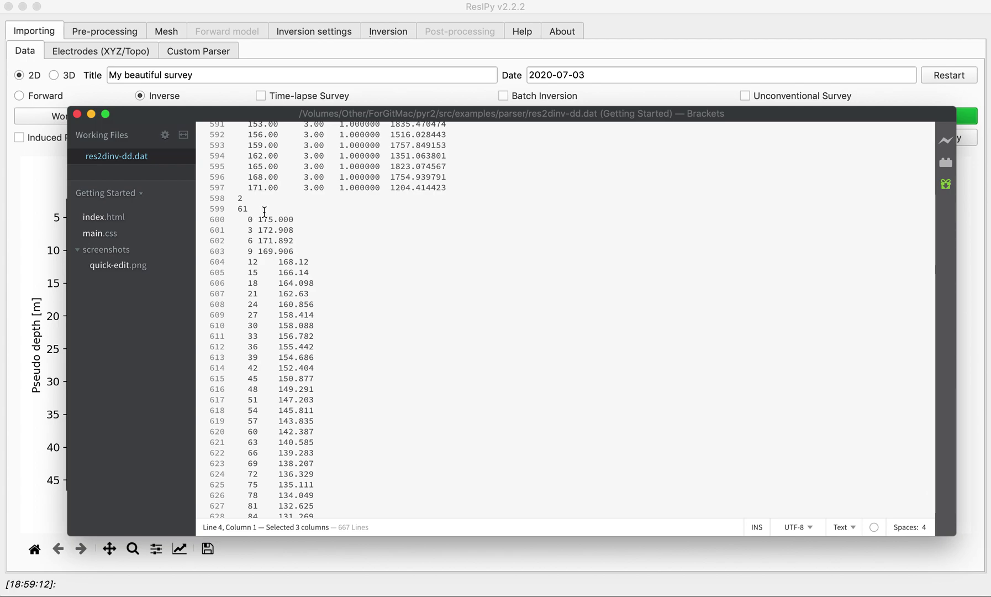
pyautogui.scroll(-8, 320, 285)
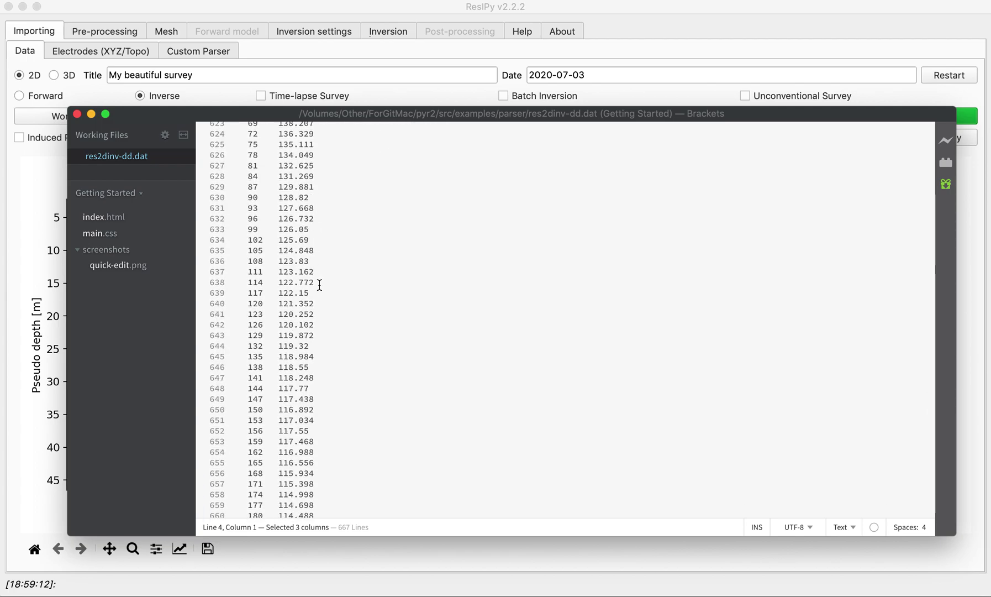
pyautogui.click(77, 114)
# Review the electrode positions and topography of the survey.
pyautogui.click(105, 53)
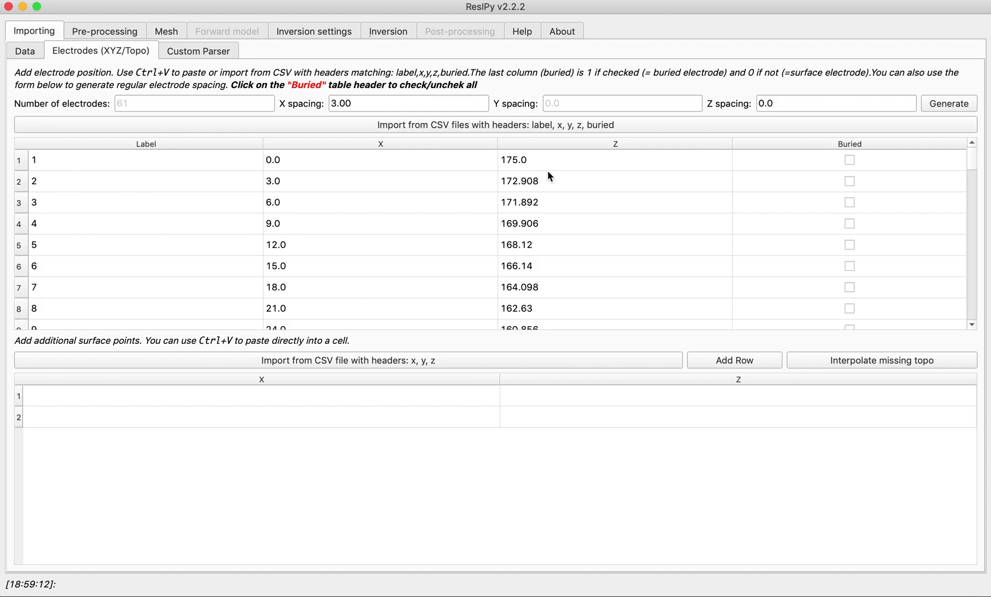
pyautogui.scroll(-4, 556, 169)
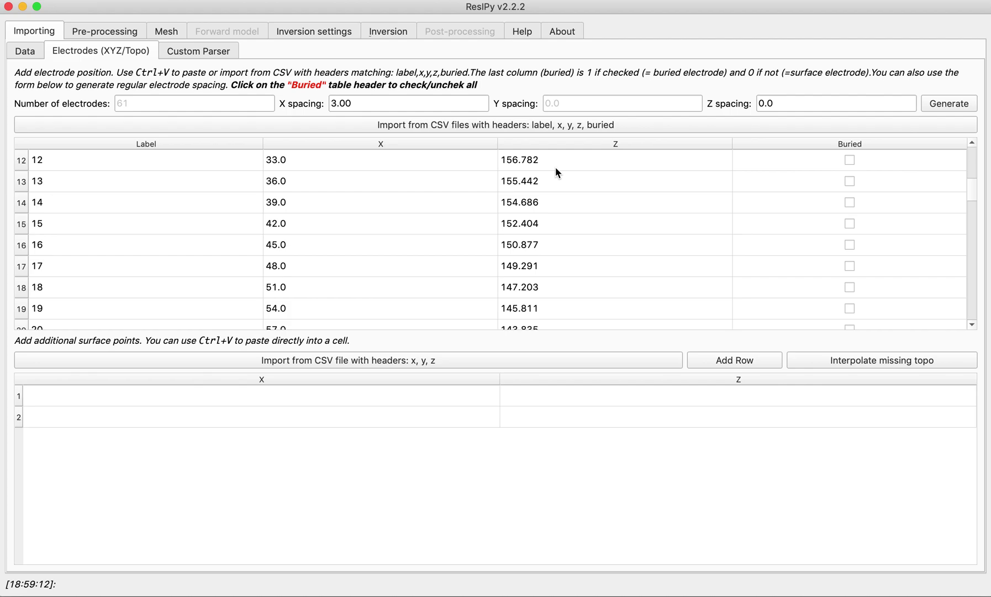
pyautogui.scroll(4, 555, 172)
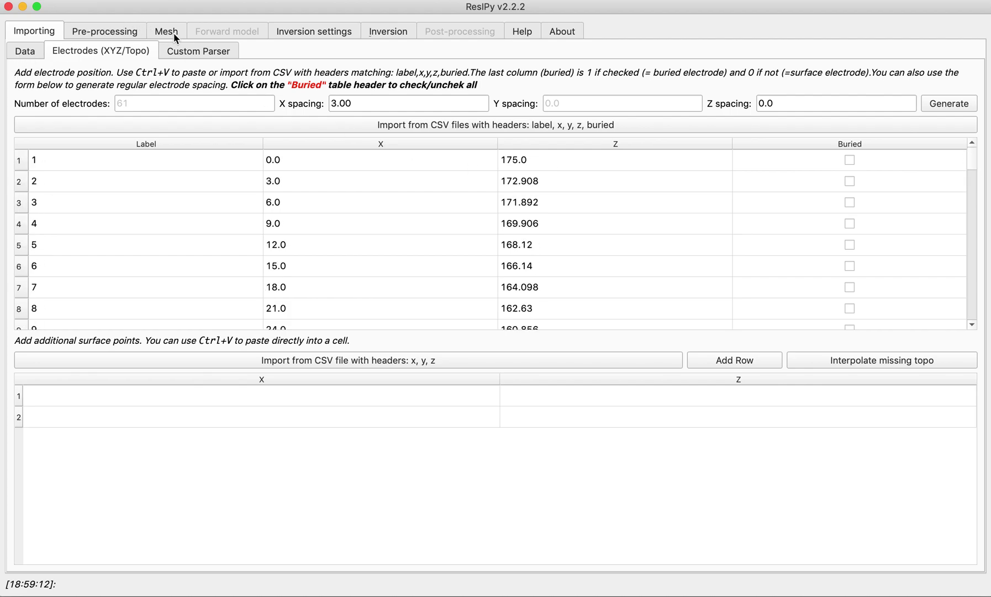
# Check the mesh and general inversion settings, then run the inversion.
pyautogui.click(390, 31)
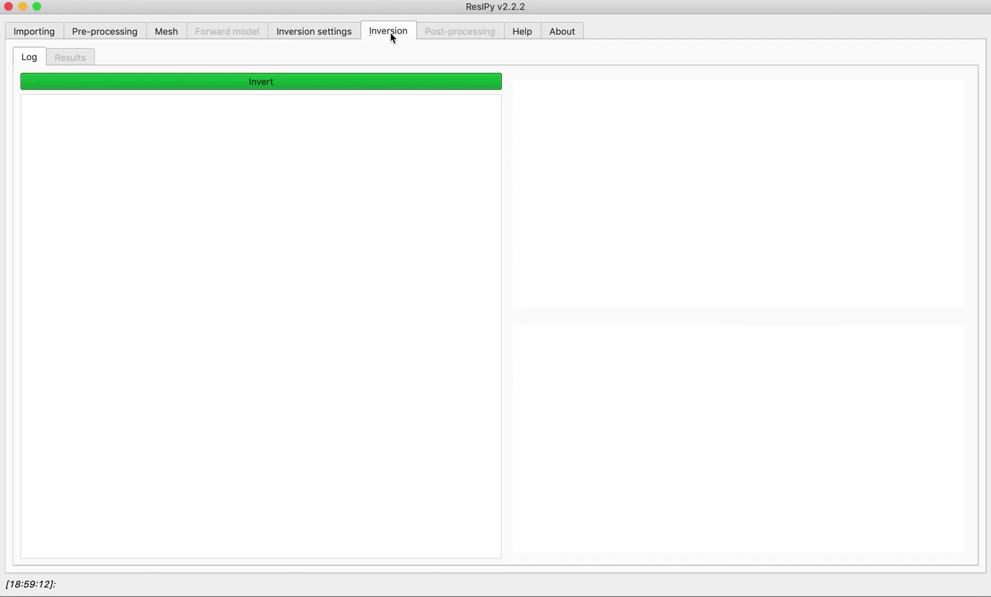
pyautogui.click(168, 32)
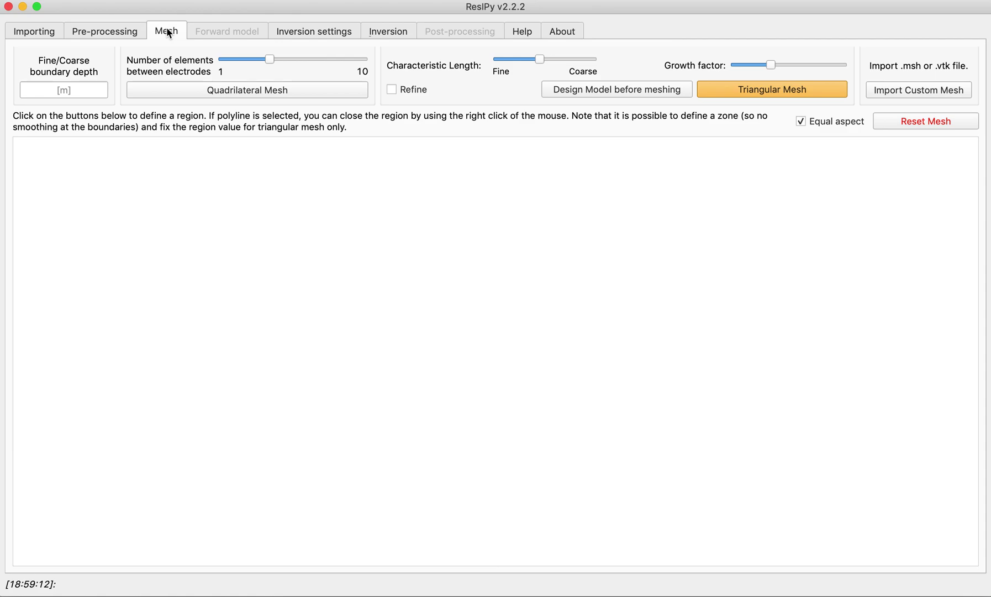
pyautogui.click(308, 34)
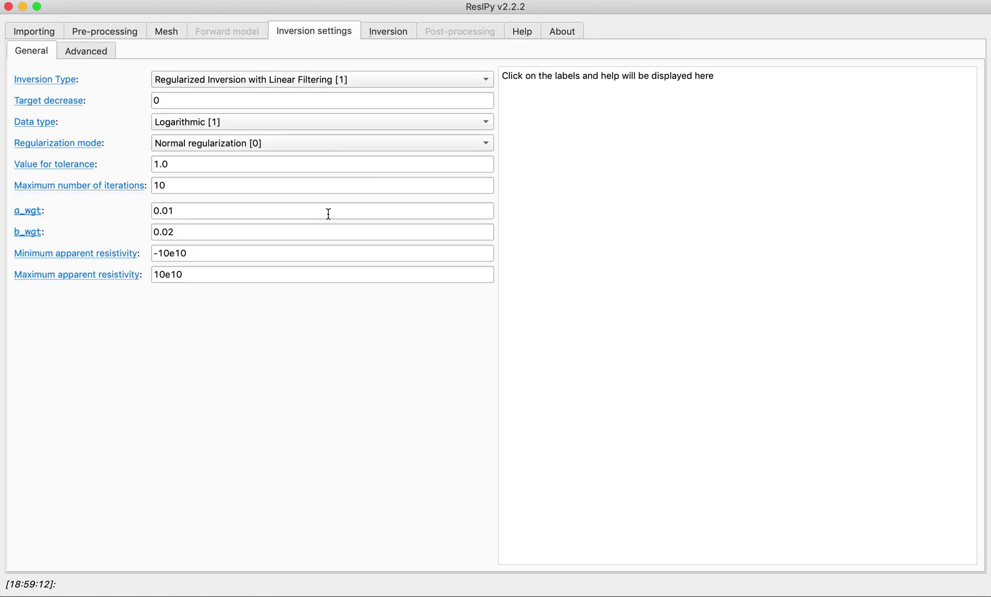
pyautogui.click(388, 31)
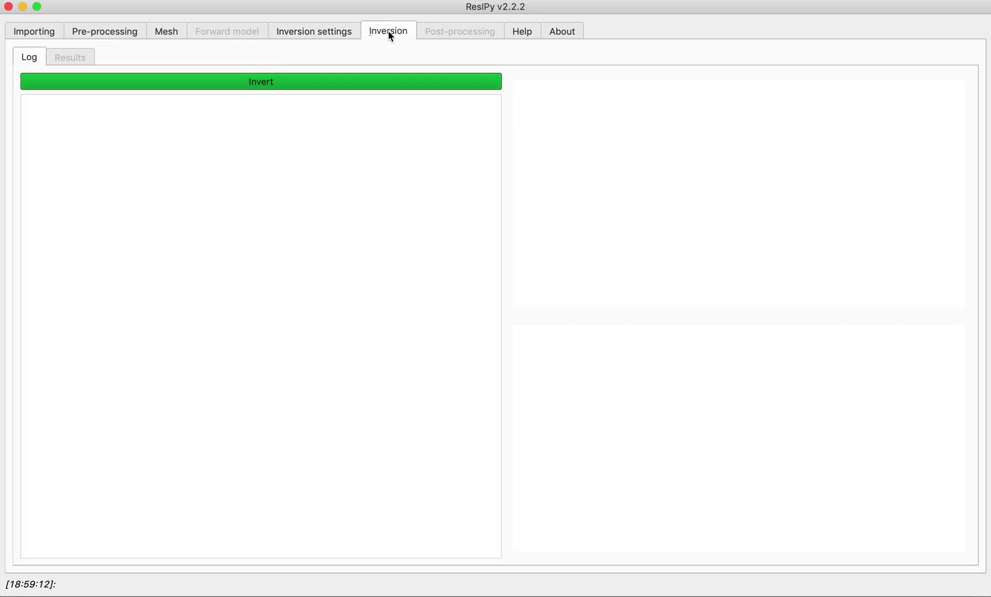
pyautogui.click(264, 85)
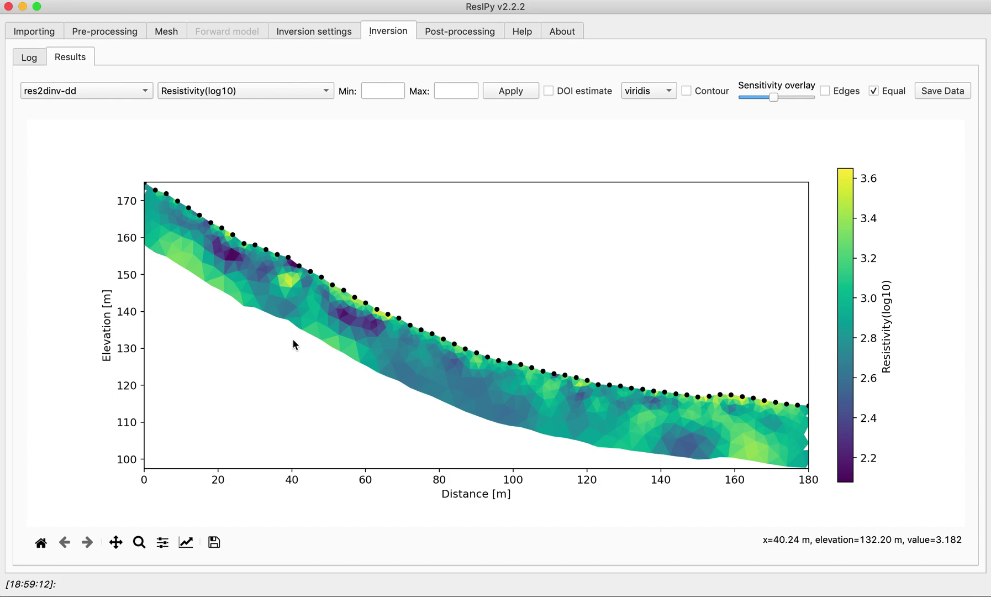
# Show the DOI line and rebuild the triangular mesh with a 30 m fine/coarse boundary depth.
pyautogui.click(548, 91)
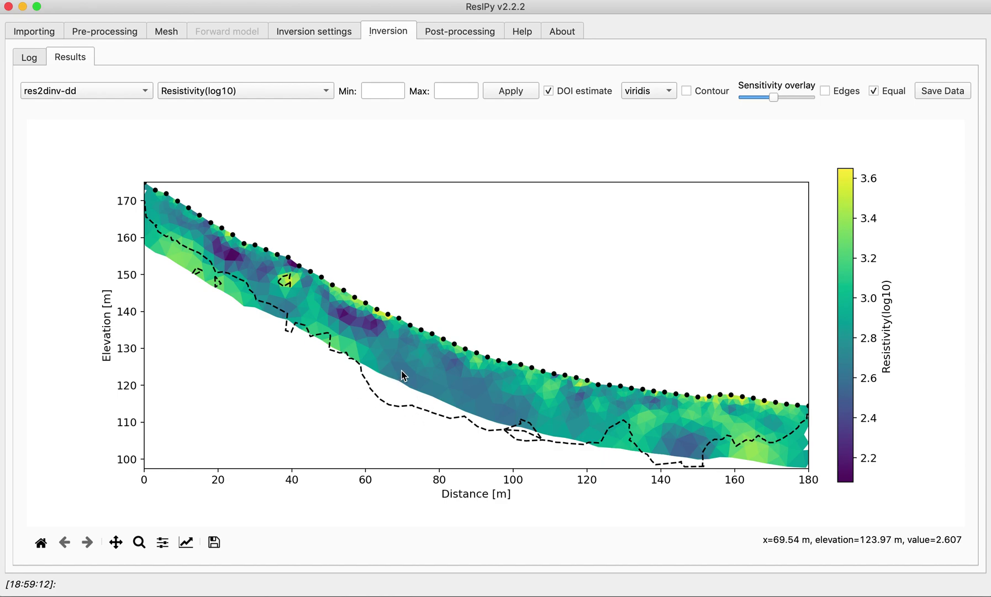
pyautogui.click(165, 32)
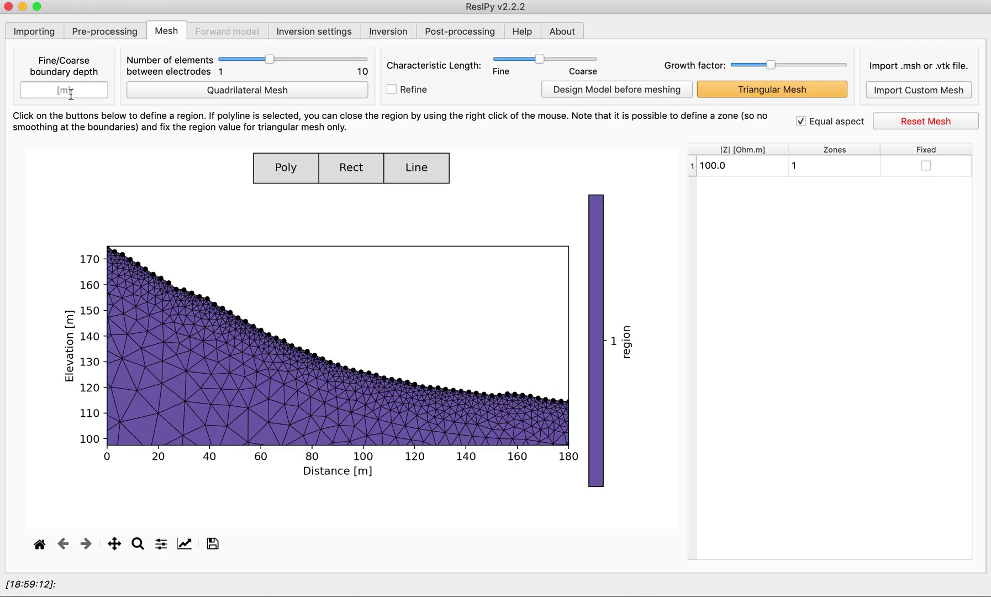
pyautogui.click(71, 94)
pyautogui.write('25')
pyautogui.press('BackSpace')
pyautogui.press('BackSpace')
pyautogui.write('30')
pyautogui.click(766, 90)
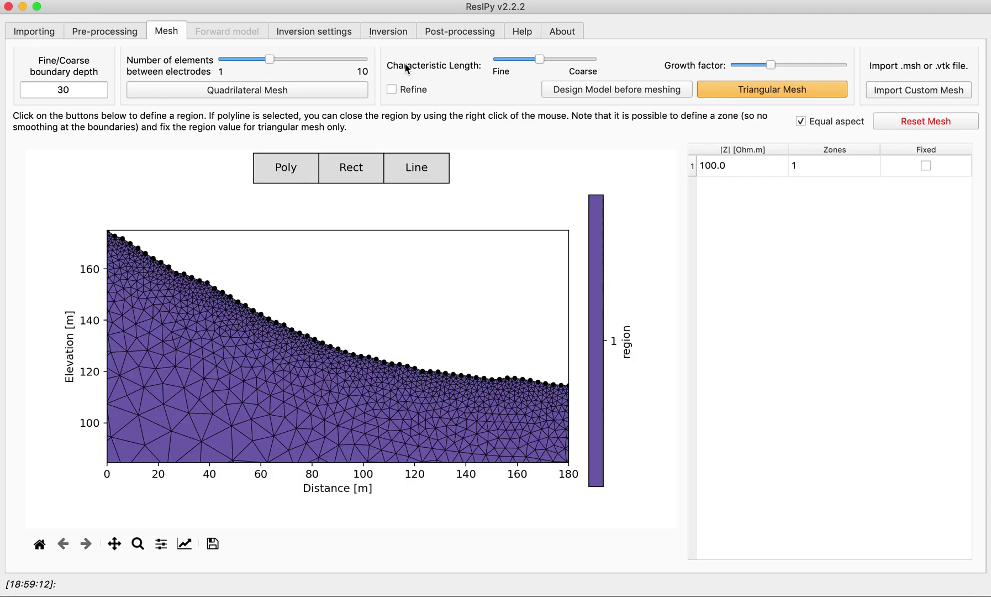
pyautogui.click(388, 33)
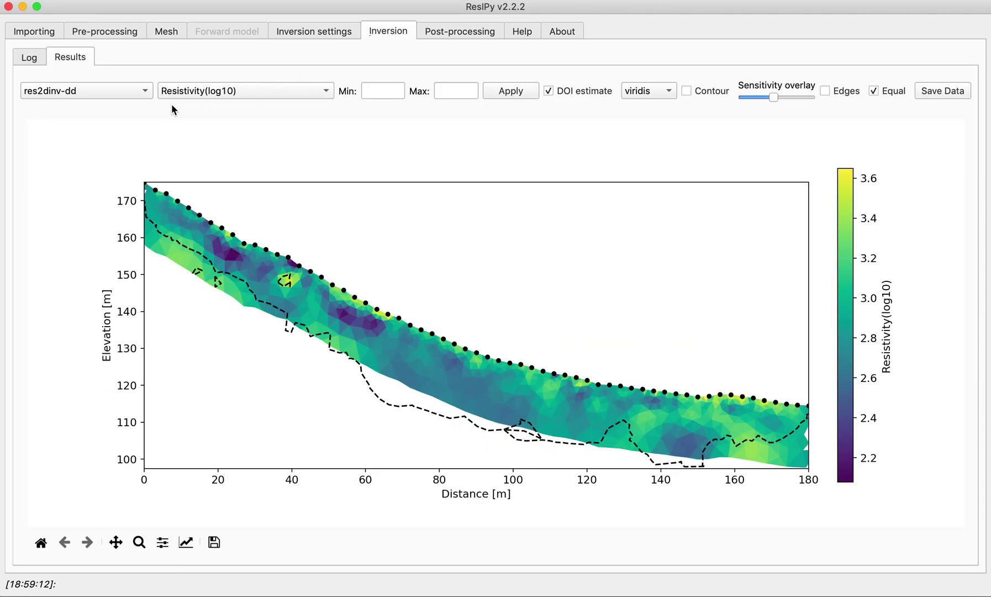
# Rerun the inversion on the new mesh, converging in 3 iterations at RMS 1.07.
pyautogui.click(41, 59)
pyautogui.click(191, 82)
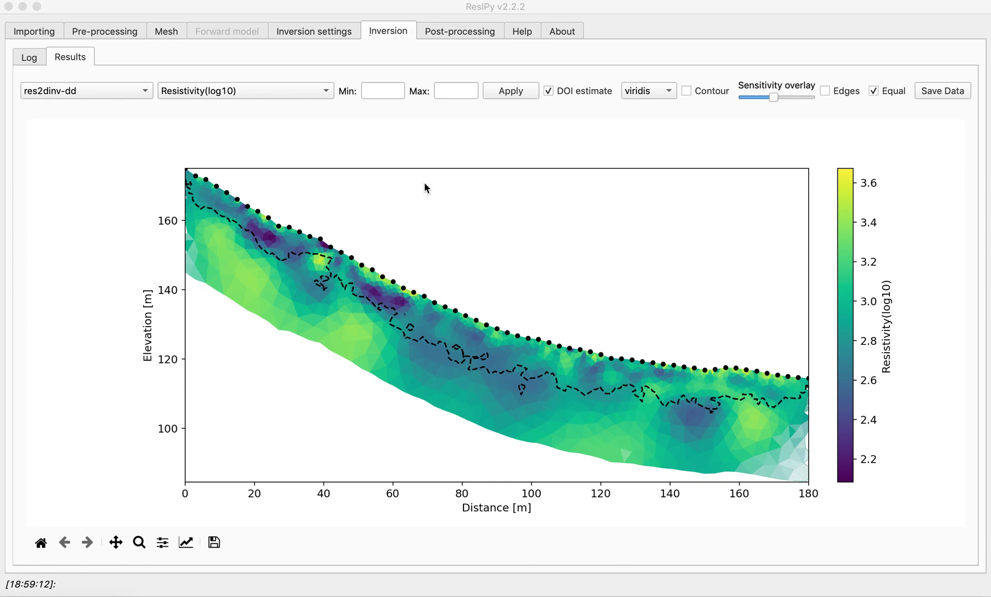
pyautogui.click(659, 94)
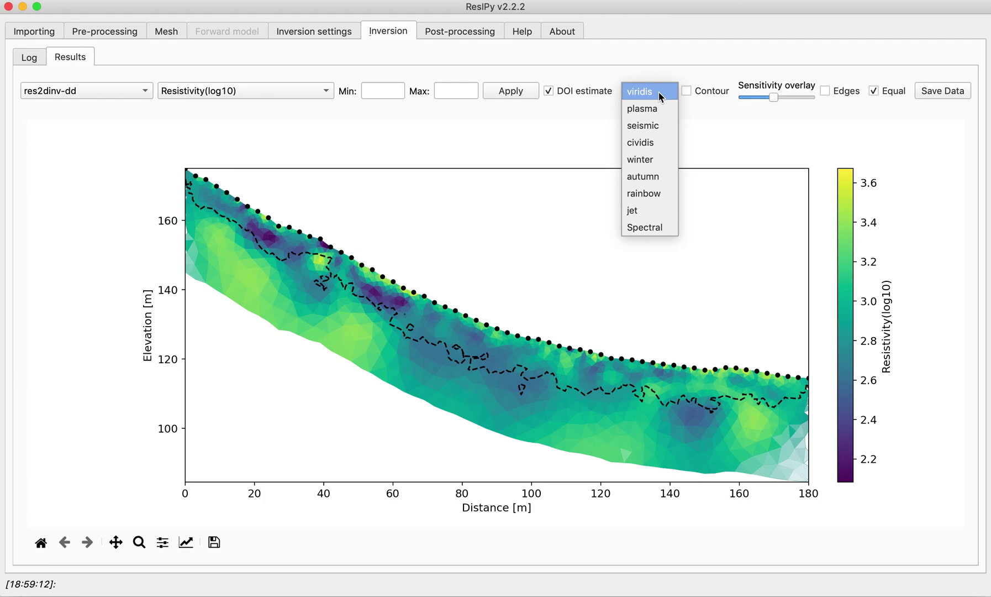
# Recolour the section with jet, plot it as conductivity in mS/m, then view inversion errors.
pyautogui.click(650, 212)
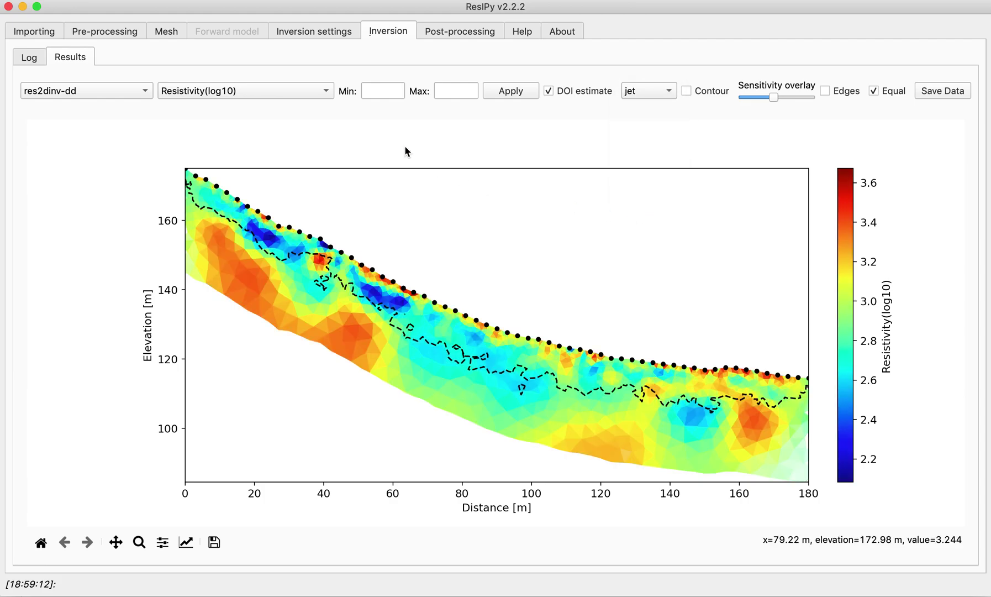
pyautogui.click(329, 91)
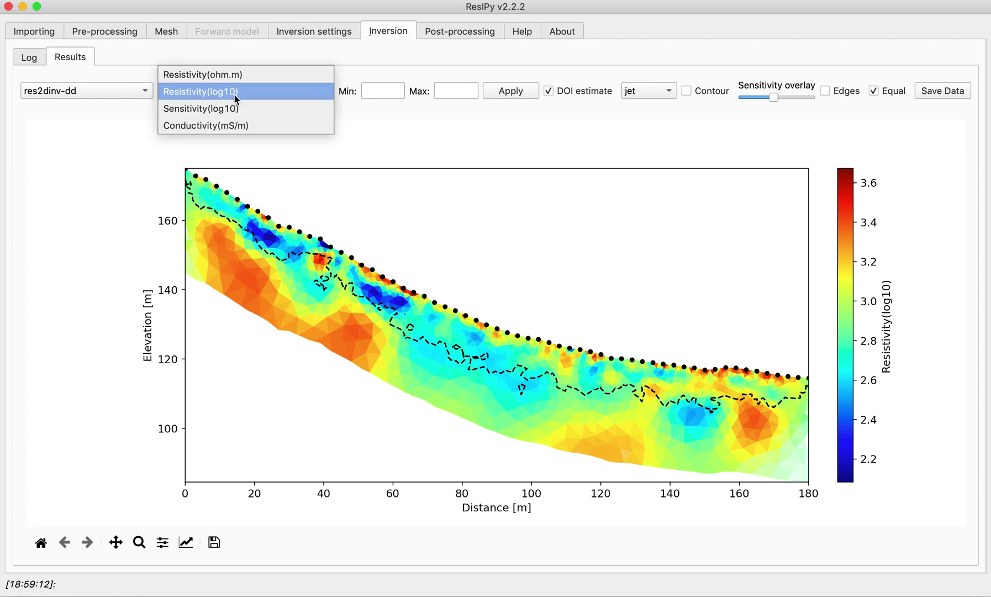
pyautogui.click(202, 125)
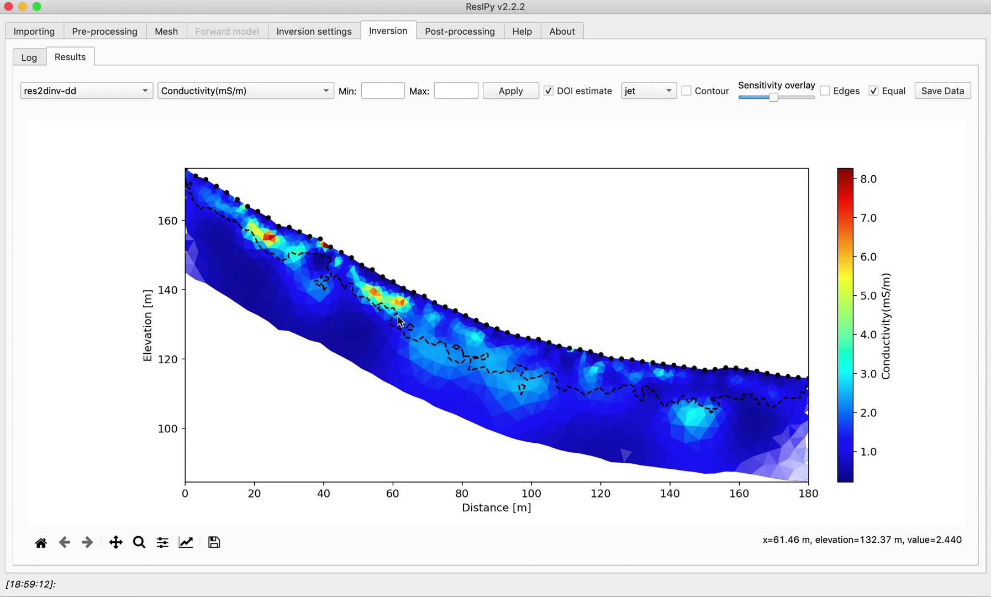
pyautogui.click(463, 34)
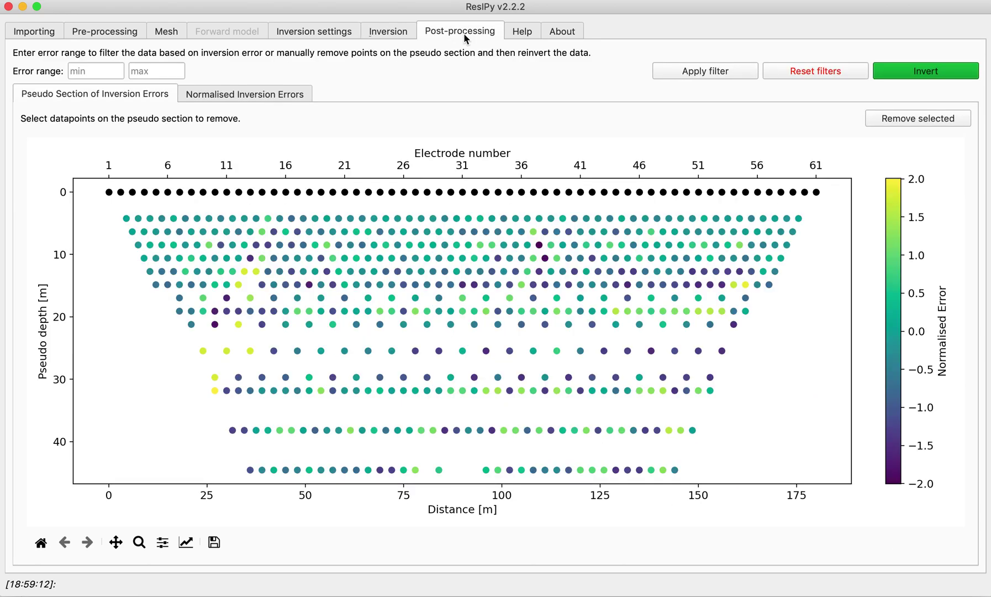
# Plot normalised inversion error against measurement number, then return to the conductivity section.
pyautogui.click(247, 93)
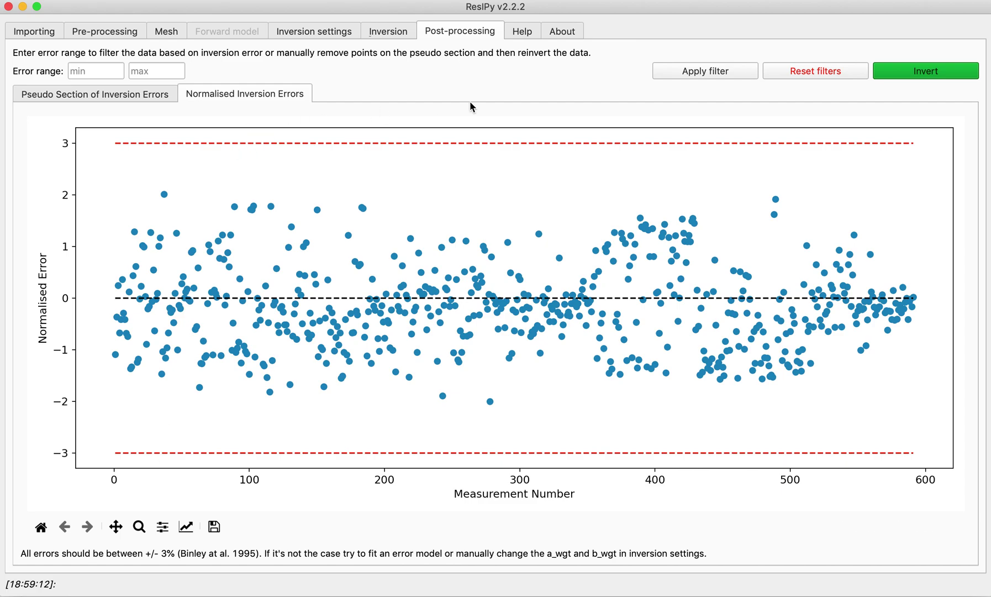
pyautogui.click(390, 32)
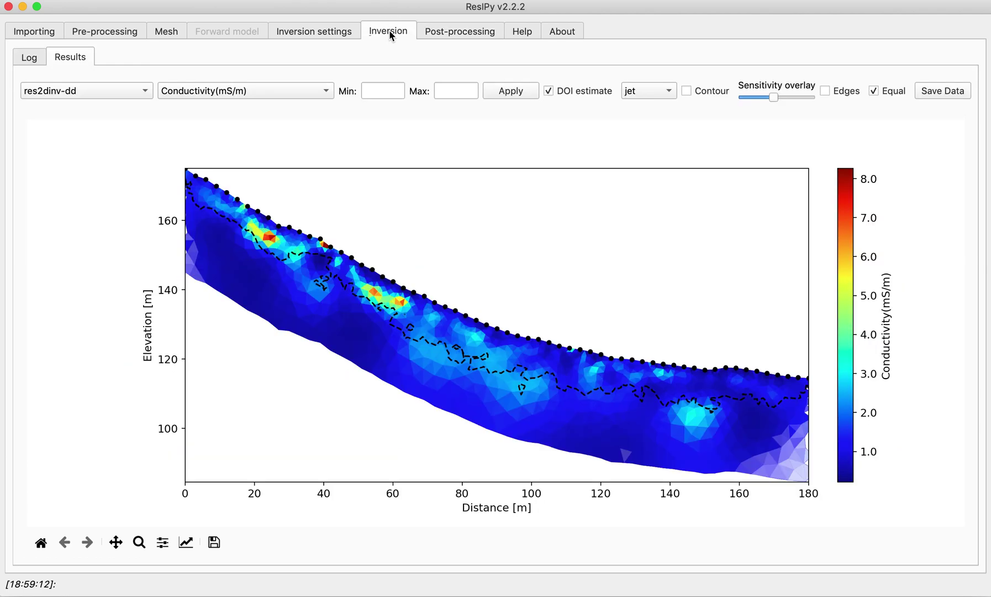
# Contour the conductivity section and overlay sensitivity at 3.2E-03 × max sensitivity.
pyautogui.click(688, 91)
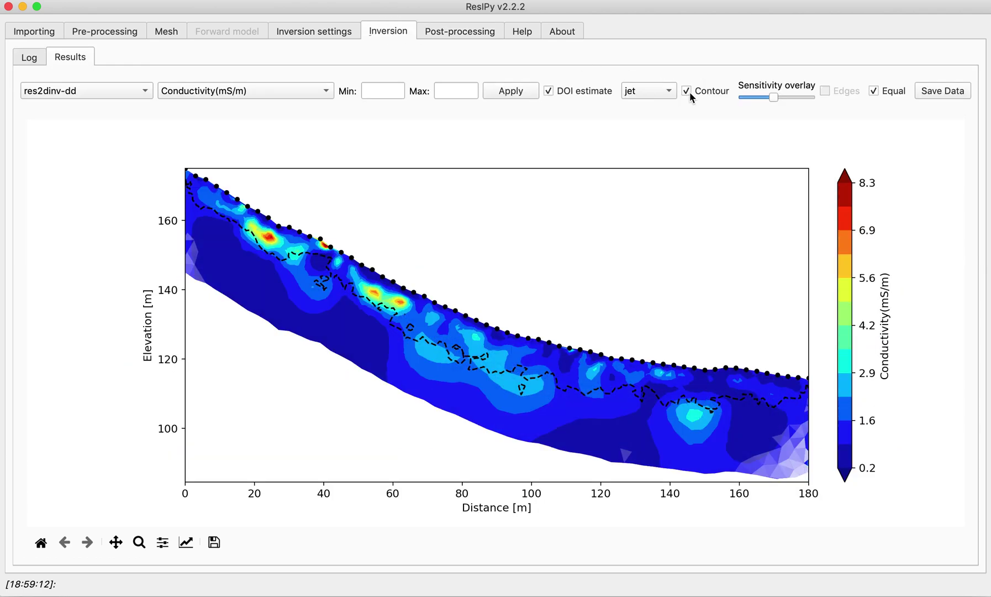
pyautogui.click(776, 98)
pyautogui.moveTo(776, 100)
pyautogui.mouseDown()
pyautogui.moveTo(804, 100)
pyautogui.moveTo(793, 103)
pyautogui.mouseUp()
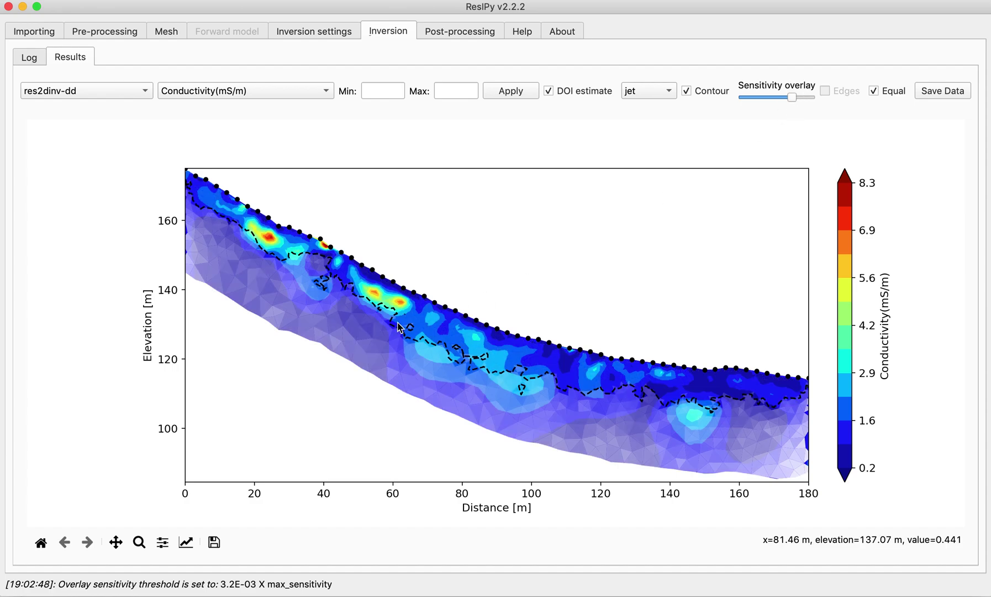